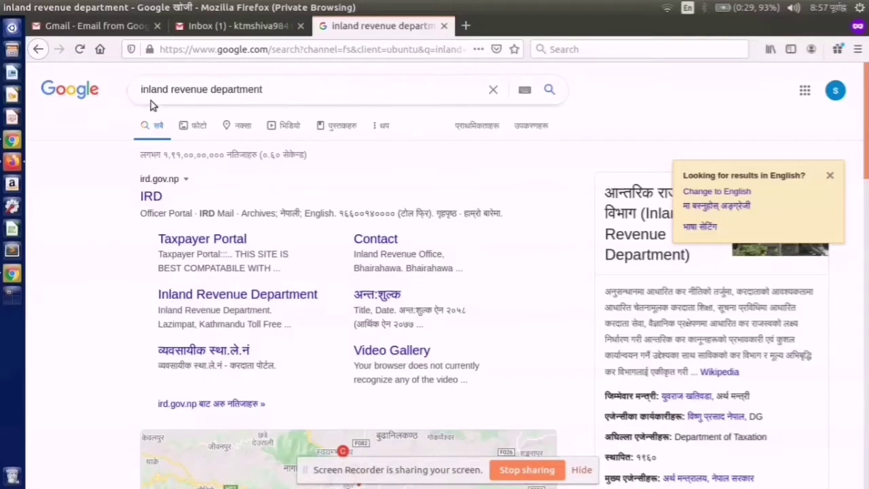
- Open the IRD website in English and go to the Personal PAN Taxpayer Portal
{"action": "left_click", "coordinate": [147, 197]}
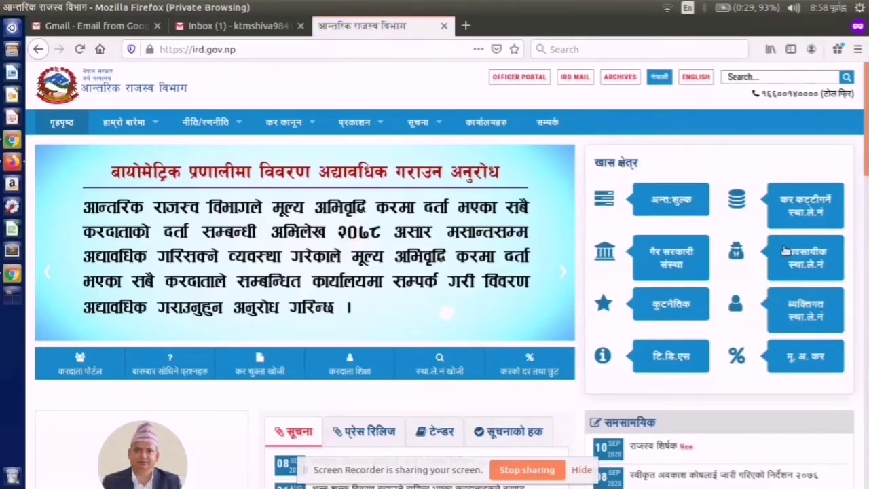
{"action": "left_click", "coordinate": [690, 80]}
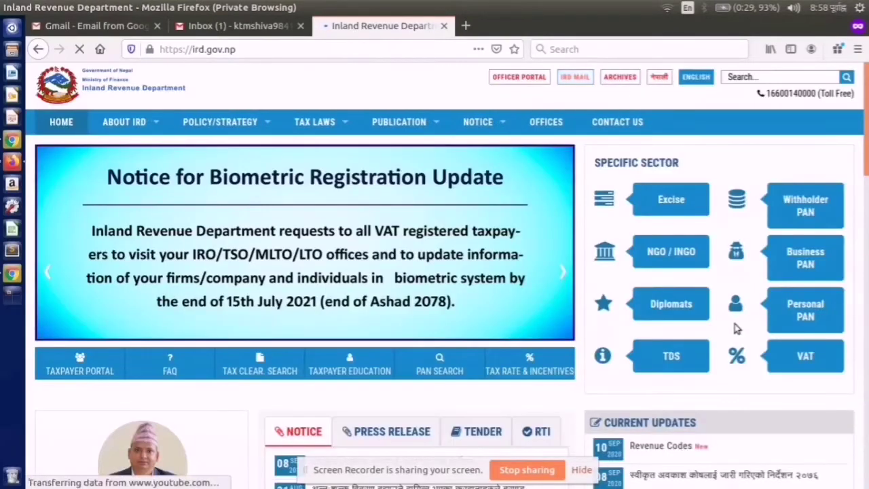
{"action": "left_click", "coordinate": [791, 317]}
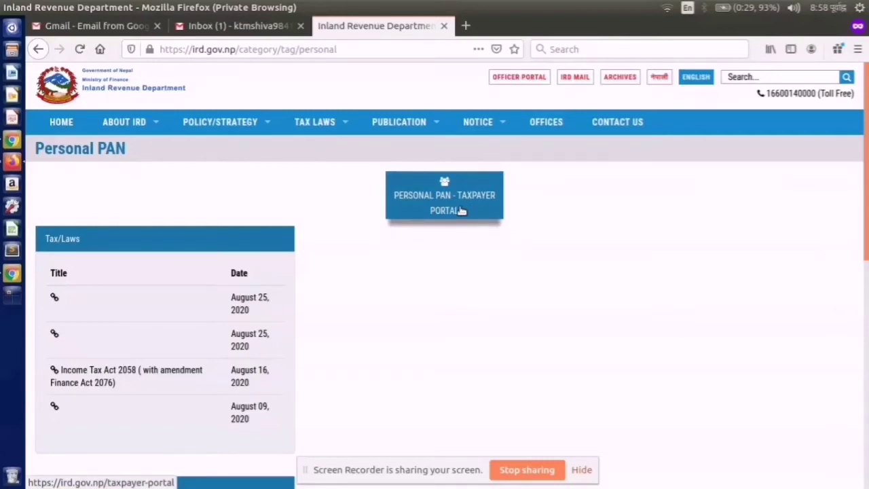
{"action": "left_click", "coordinate": [461, 211]}
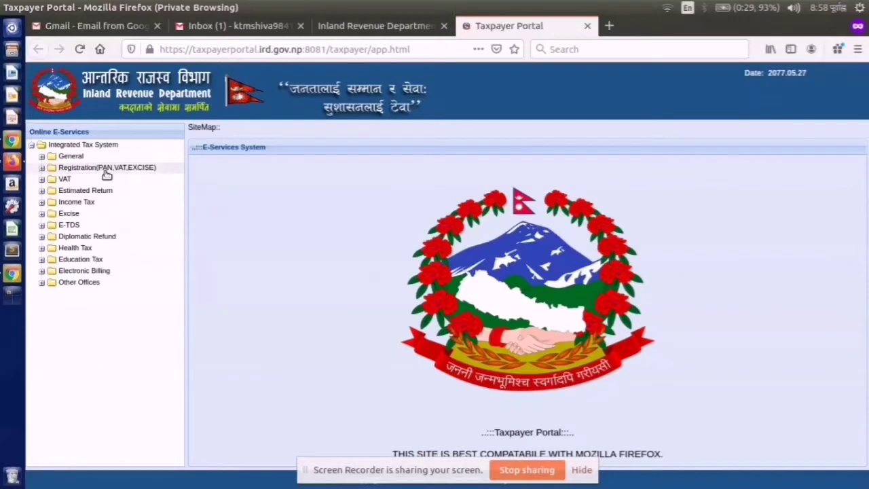
- Open Application For Registration and enter the chosen username and account password
{"action": "left_click", "coordinate": [42, 167]}
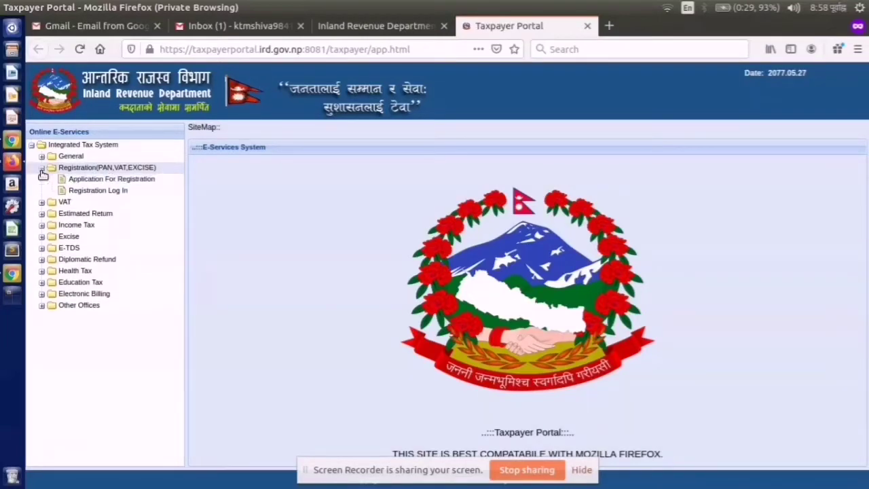
{"action": "left_click", "coordinate": [88, 183]}
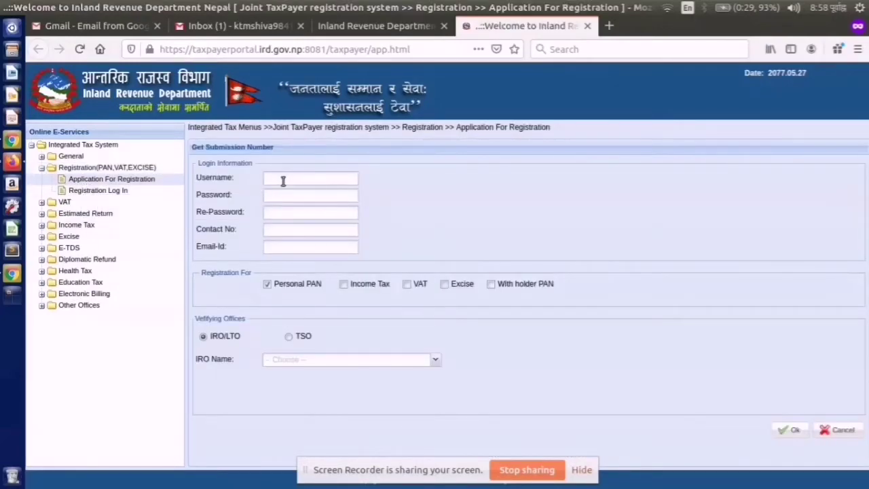
{"action": "left_click", "coordinate": [282, 182]}
{"action": "type", "text": "anshi"}
{"action": "key", "text": "BackSpace"}
{"action": "key", "text": "BackSpace"}
{"action": "key", "text": "BackSpace"}
{"action": "key", "text": "BackSpace"}
{"action": "key", "text": "BackSpace"}
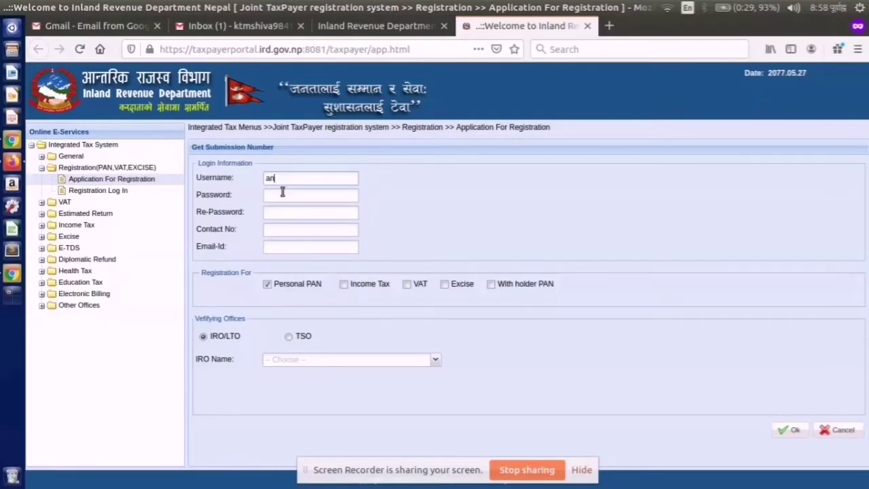
{"action": "type", "text": "ktmshiva"}
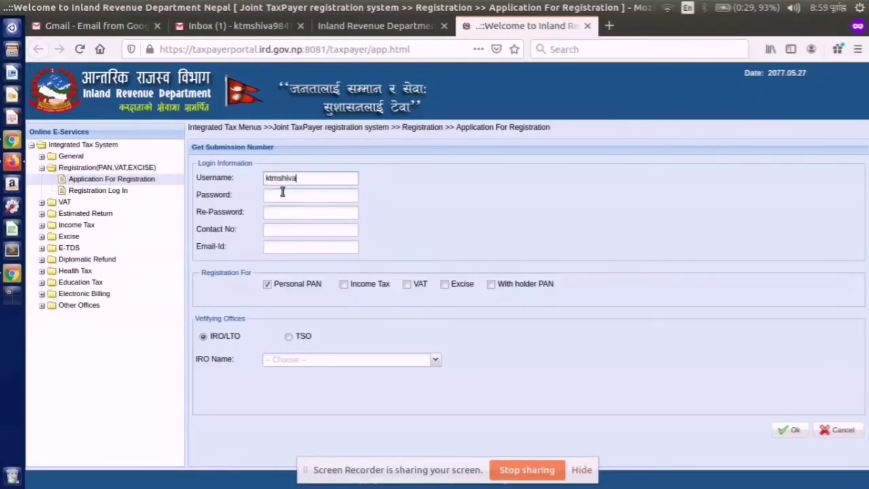
{"action": "left_click", "coordinate": [283, 193]}
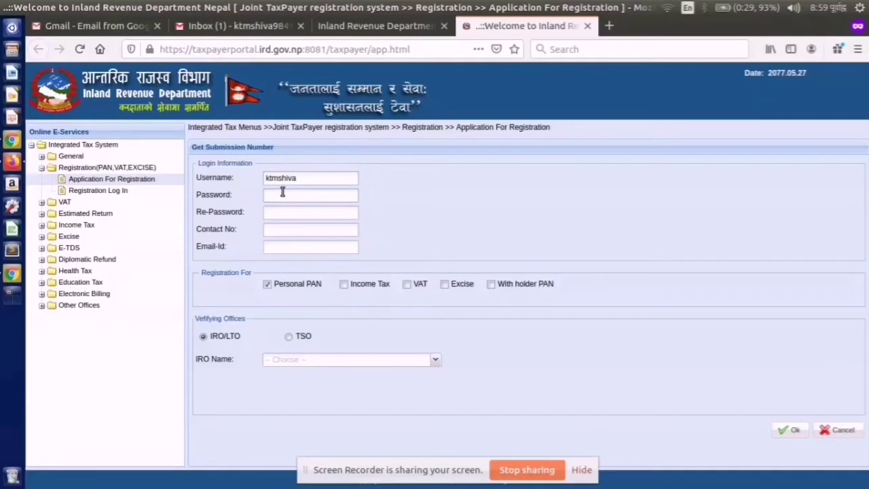
{"action": "type", "text": "•••••••"}
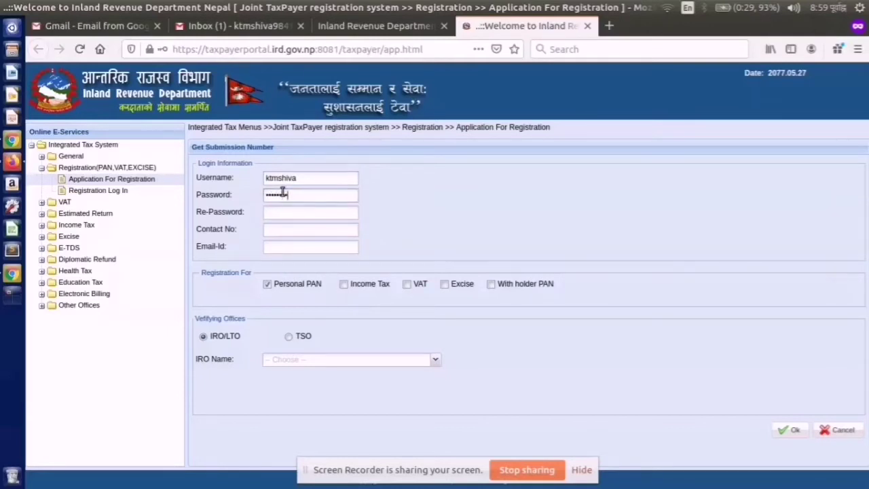
{"action": "type", "text": "•"}
- Fill in the re-password, the applicant's contact number and e-mail address
{"action": "key", "text": "Tab"}
{"action": "type", "text": "••••••••"}
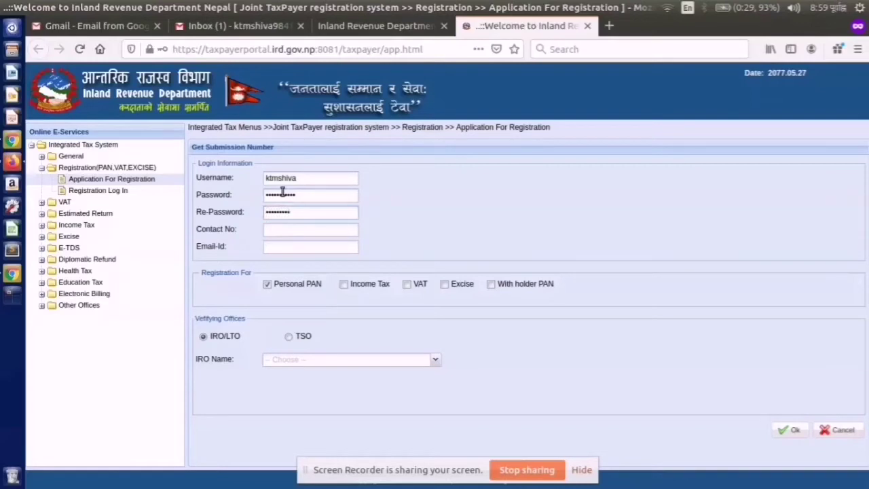
{"action": "key", "text": "Tab"}
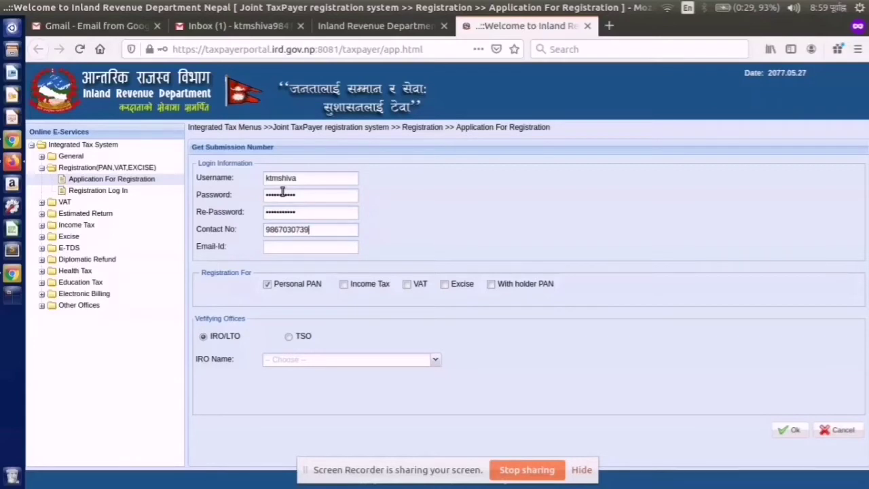
{"action": "left_click", "coordinate": [282, 247]}
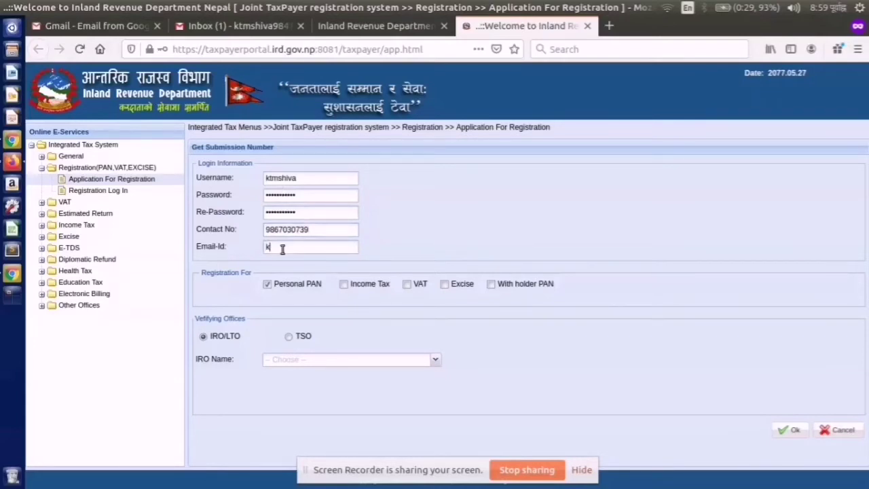
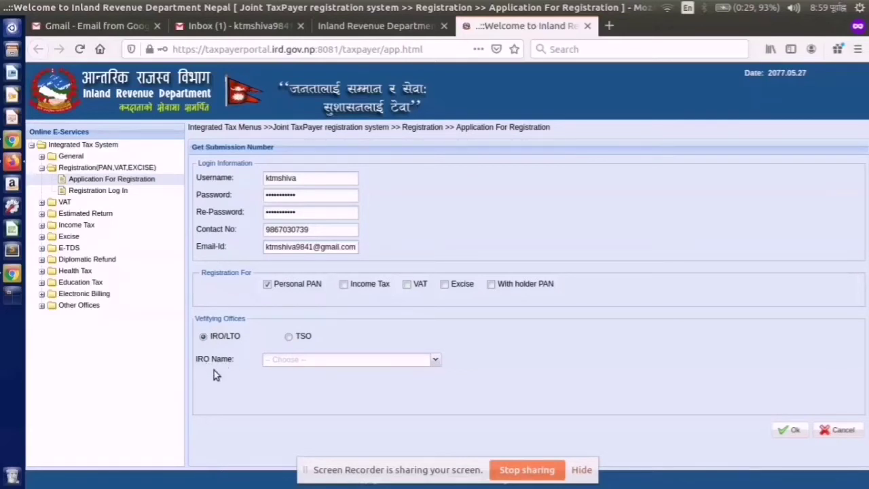
- Choose आ.रा.का. भद्रपुर as the IRO Name and submit with Ok
{"action": "left_click", "coordinate": [437, 362]}
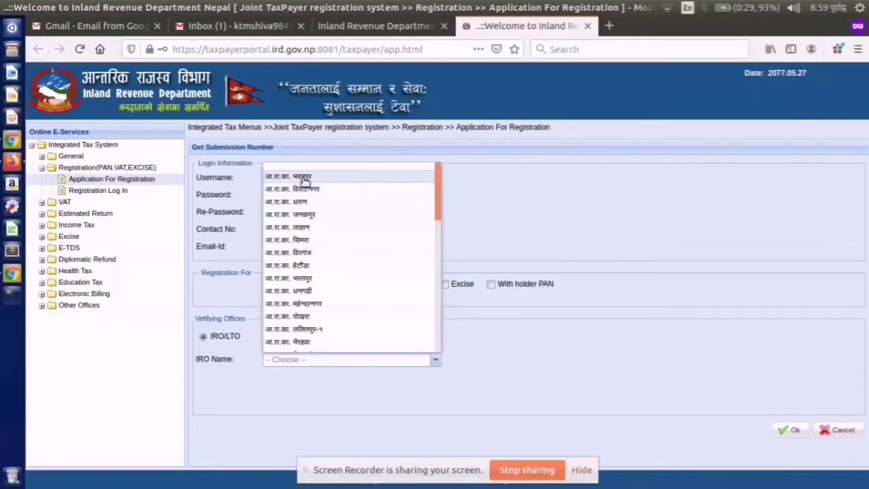
{"action": "left_click", "coordinate": [305, 178]}
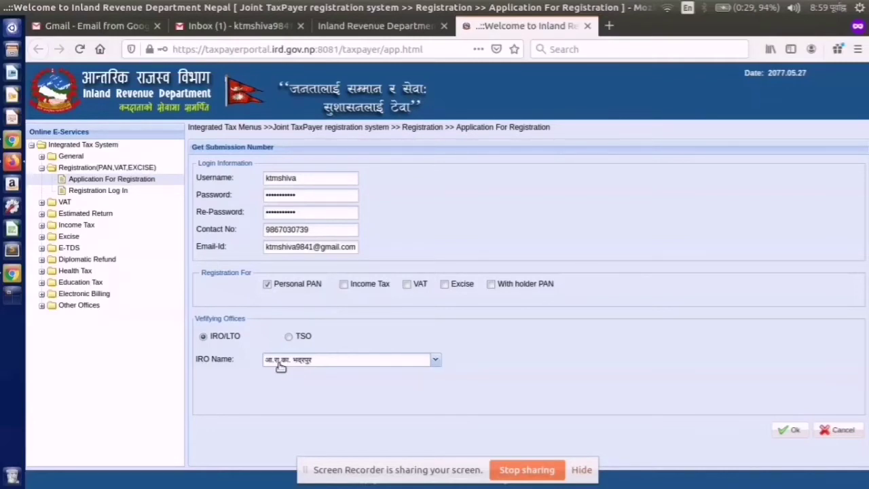
{"action": "left_click", "coordinate": [790, 435]}
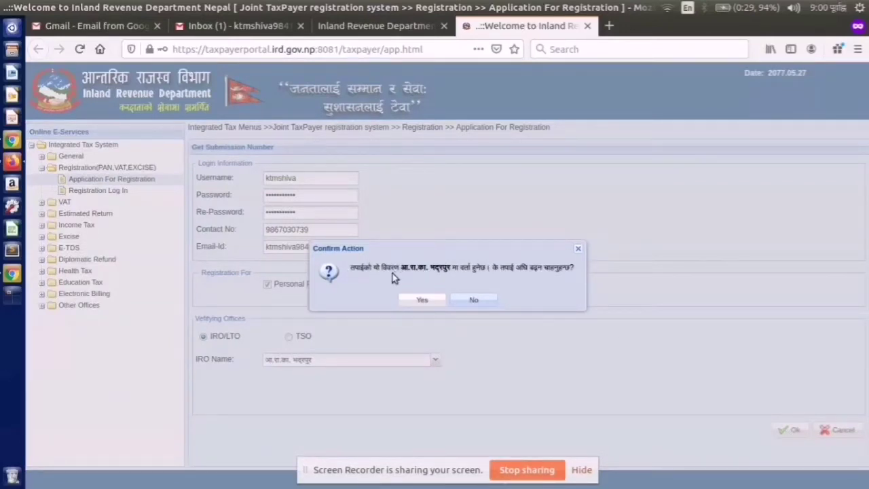
- Confirm registration with the भद्रपुर office and continue to the E-Person Registration form
{"action": "left_click", "coordinate": [420, 300]}
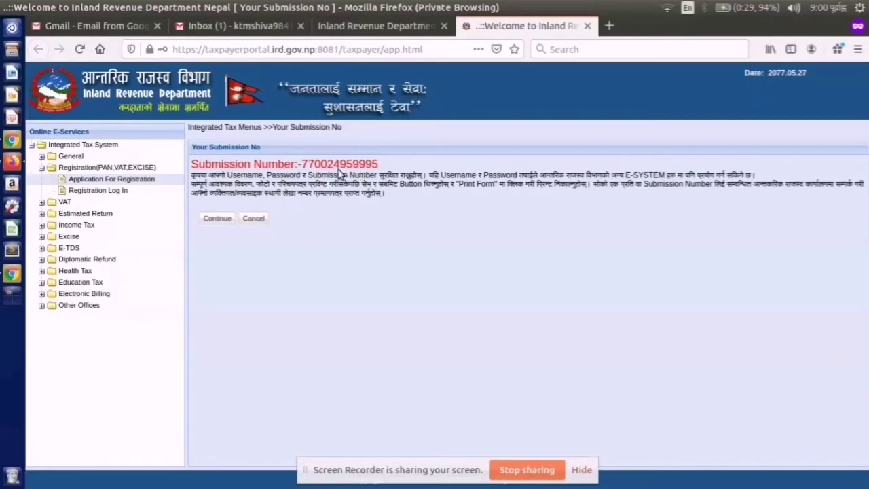
{"action": "left_click", "coordinate": [227, 225]}
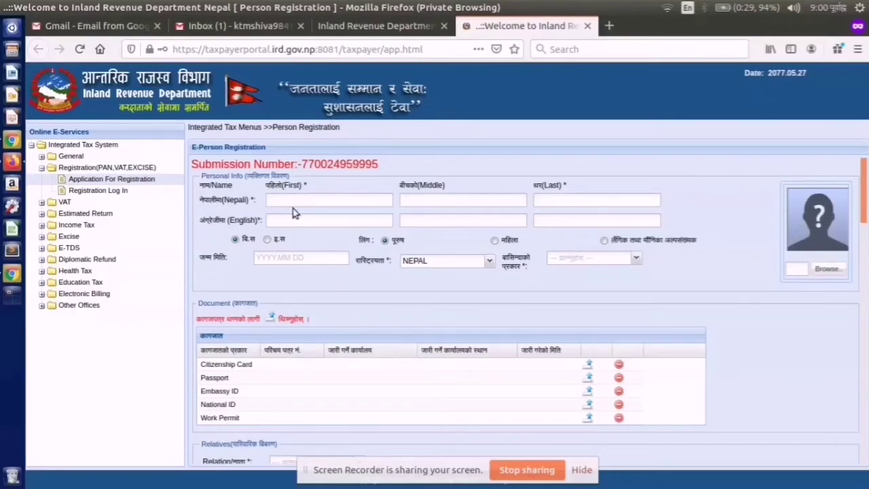
- Switch typing to Nepali and enter the applicant's Nepali first and middle names
{"action": "left_click", "coordinate": [609, 25]}
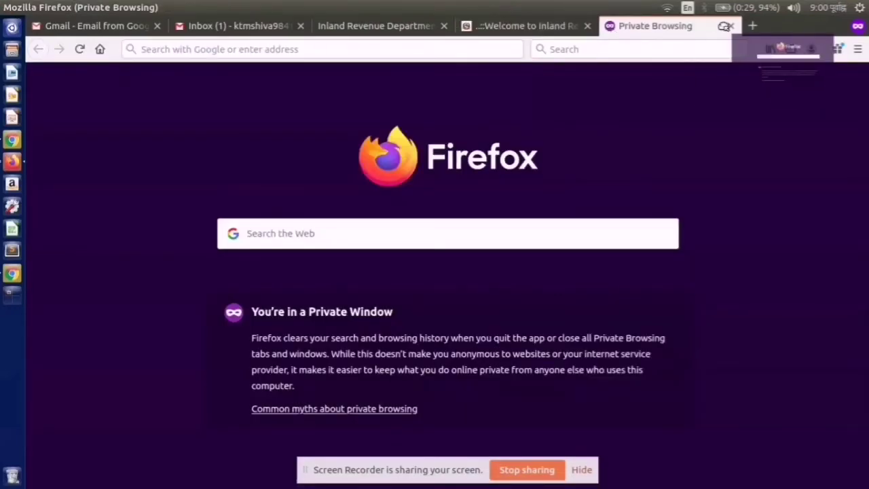
{"action": "left_click", "coordinate": [731, 26]}
{"action": "left_click", "coordinate": [688, 8]}
{"action": "left_click", "coordinate": [720, 38]}
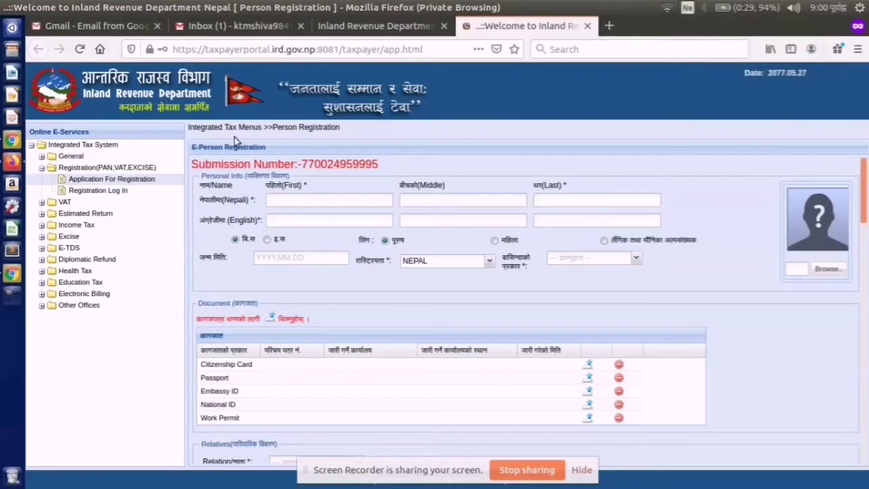
{"action": "type", "text": "सबिता"}
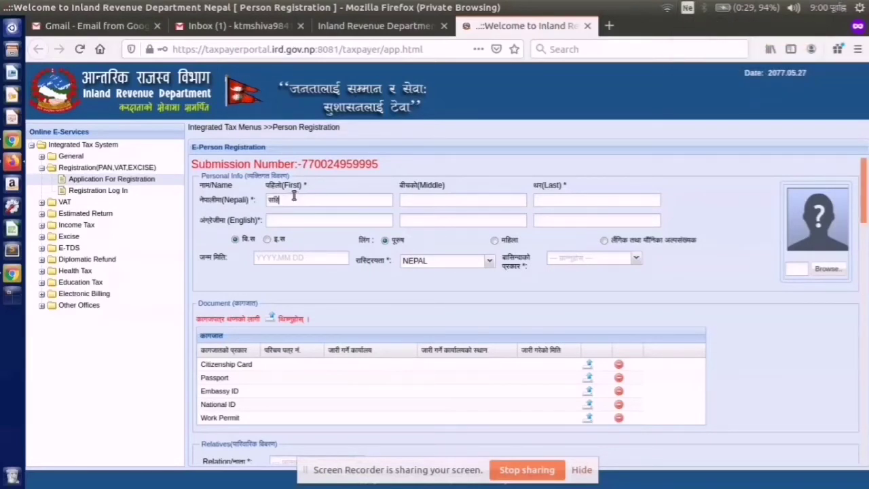
{"action": "key", "text": "BackSpace"}
{"action": "key", "text": "BackSpace"}
{"action": "key", "text": "BackSpace"}
{"action": "key", "text": "BackSpace"}
{"action": "key", "text": "BackSpace"}
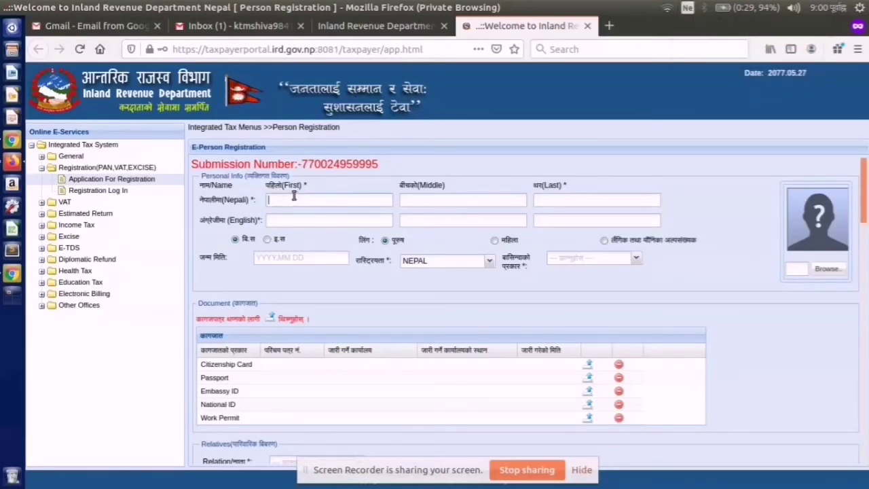
{"action": "type", "text": "सबि"}
{"action": "key", "text": "BackSpace"}
{"action": "key", "text": "BackSpace"}
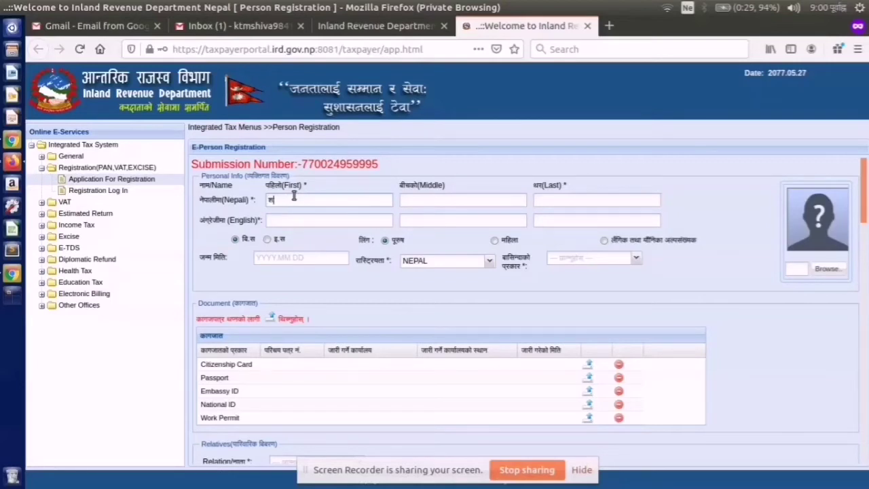
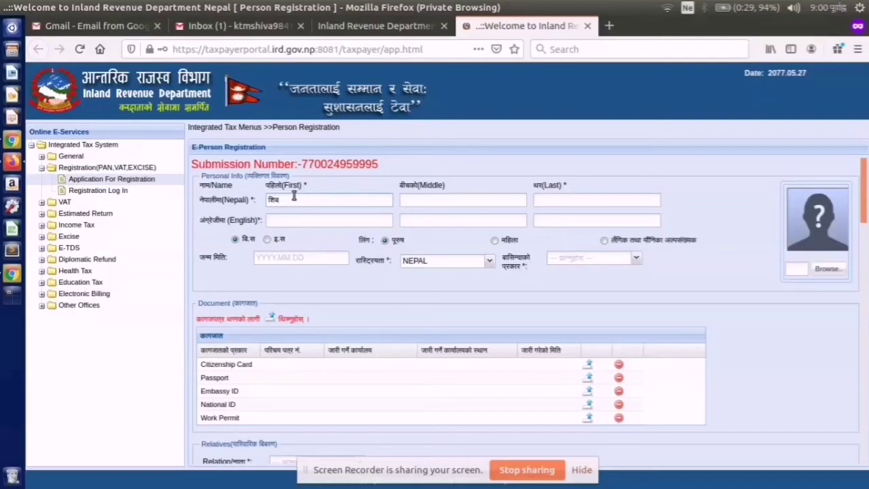
{"action": "key", "text": "Tab"}
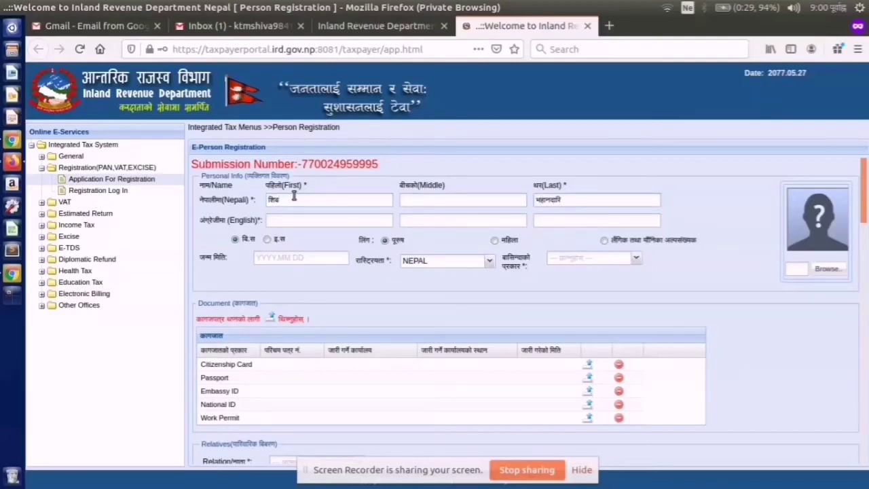
- Retype the applicant's Nepali last name
{"action": "key", "text": "Tab"}
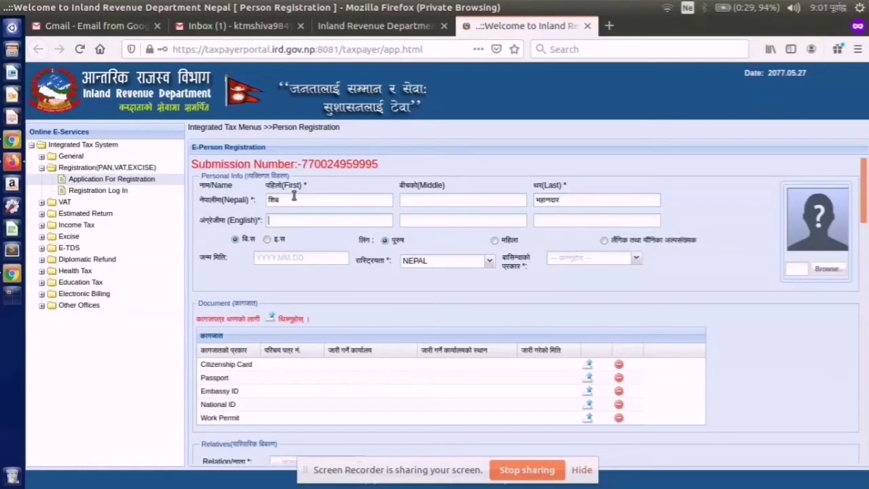
{"action": "key", "text": "BackSpace"}
{"action": "key", "text": "BackSpace"}
{"action": "key", "text": "BackSpace"}
{"action": "key", "text": "BackSpace"}
{"action": "key", "text": "BackSpace"}
{"action": "key", "text": "BackSpace"}
{"action": "key", "text": "BackSpace"}
{"action": "type", "text": "महानवर्"}
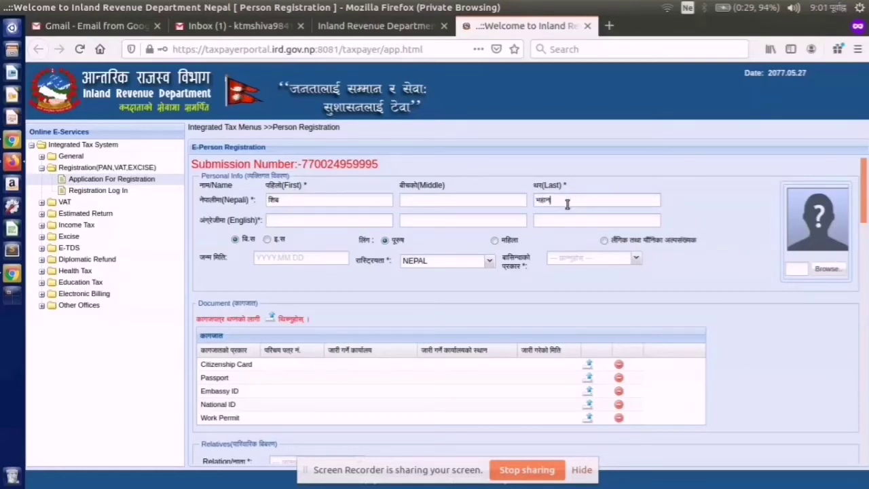
{"action": "key", "text": "BackSpace"}
{"action": "key", "text": "BackSpace"}
{"action": "key", "text": "BackSpace"}
{"action": "key", "text": "BackSpace"}
{"action": "key", "text": "BackSpace"}
{"action": "key", "text": "BackSpace"}
{"action": "key", "text": "BackSpace"}
{"action": "type", "text": "महानवर्"}
{"action": "type", "text": "शहिव"}
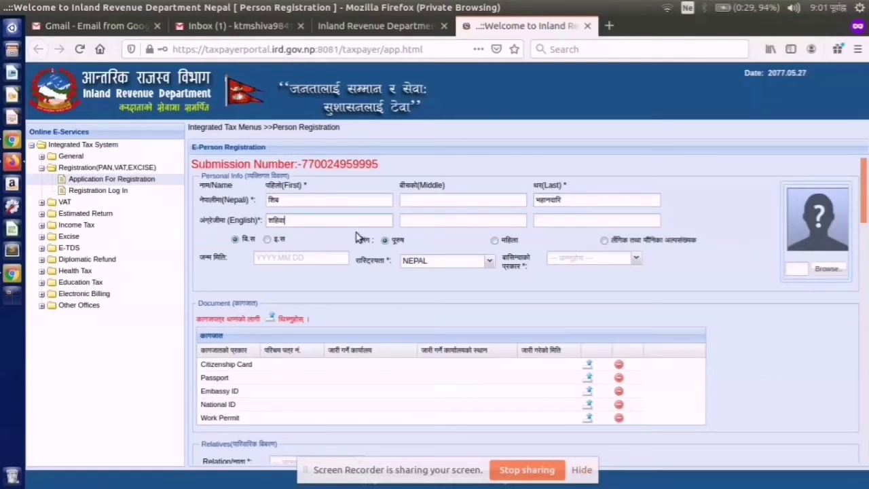
- Switch typing to English (US) and enter the applicant's English first and last names
{"action": "key", "text": "BackSpace"}
{"action": "key", "text": "BackSpace"}
{"action": "key", "text": "BackSpace"}
{"action": "key", "text": "BackSpace"}
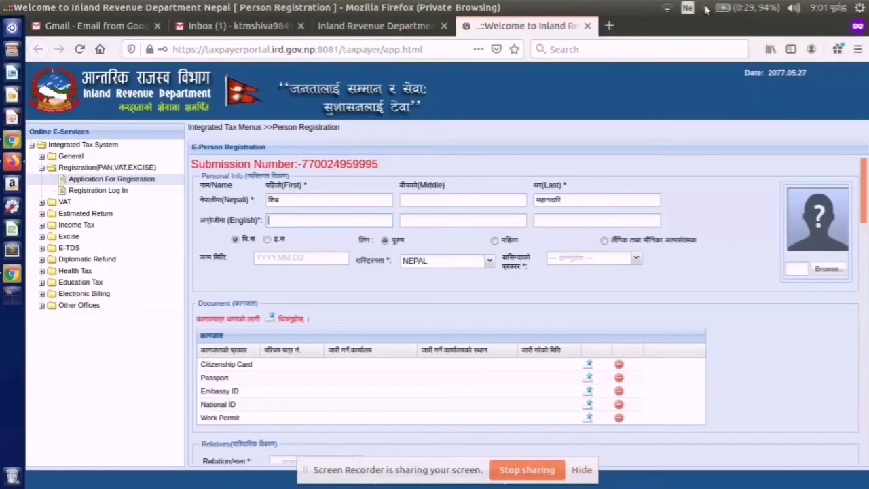
{"action": "left_click", "coordinate": [688, 8]}
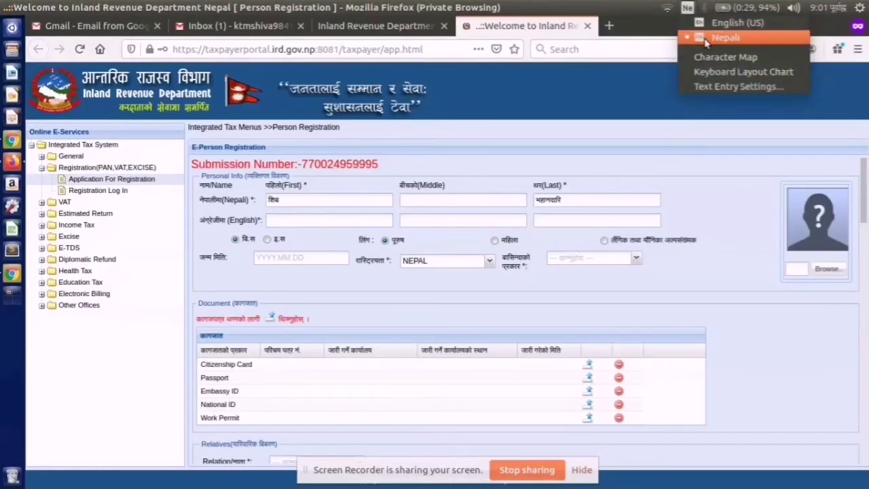
{"action": "left_click", "coordinate": [727, 22]}
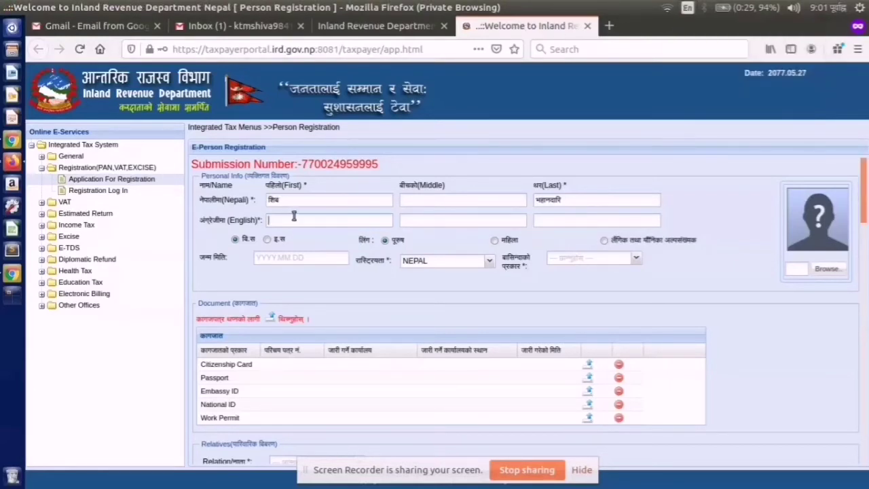
{"action": "type", "text": "sh"}
{"action": "key", "text": "Tab"}
{"action": "key", "text": "Tab"}
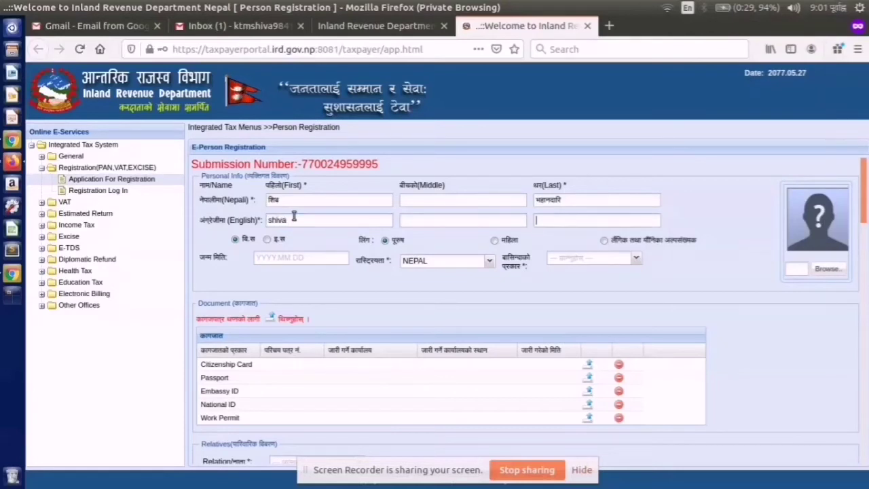
{"action": "type", "text": "Bhandari"}
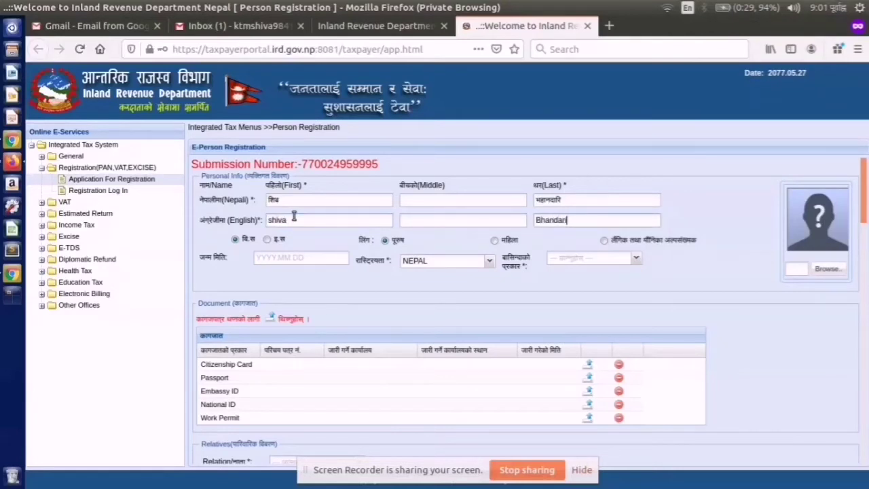
{"action": "left_click", "coordinate": [266, 241]}
{"action": "left_click", "coordinate": [234, 240]}
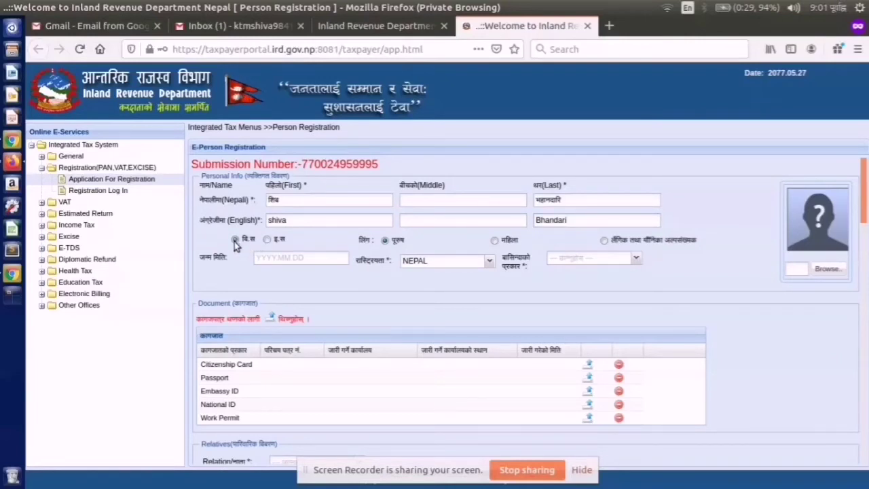
{"action": "left_click", "coordinate": [268, 260]}
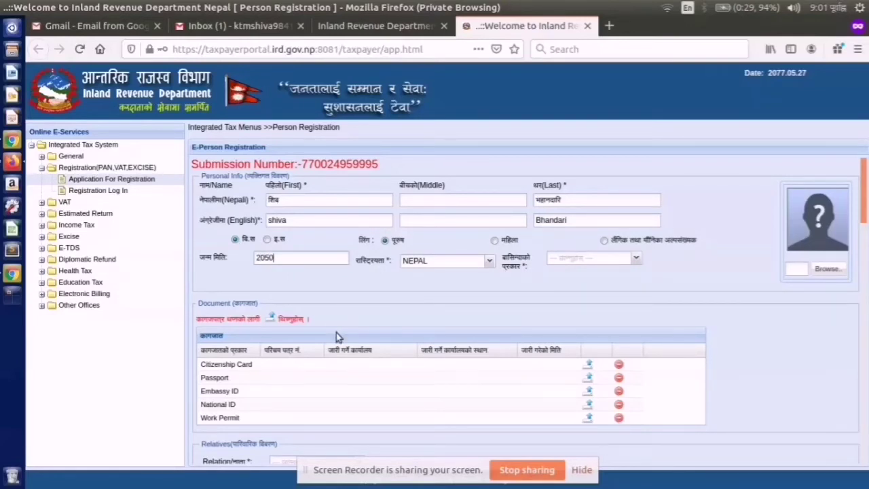
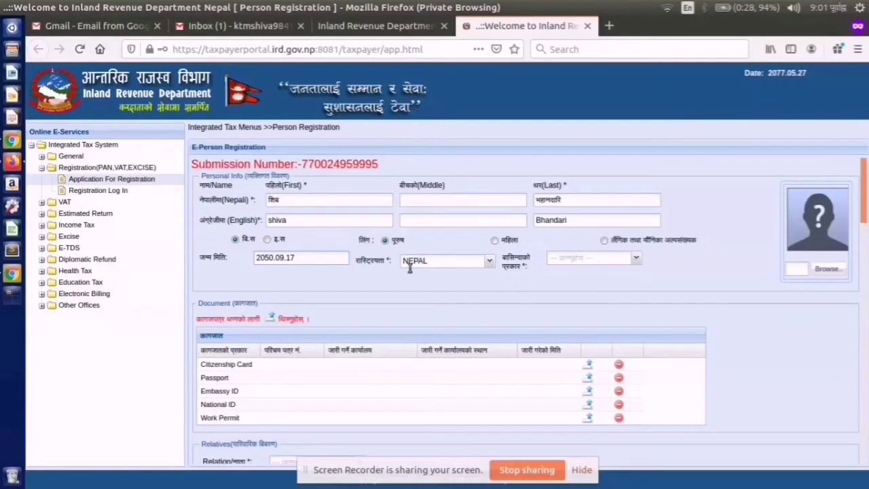
- Set residency type to Resident/बासिन्दा and cancel the Citizenship Card upload without a file
{"action": "left_click", "coordinate": [636, 260]}
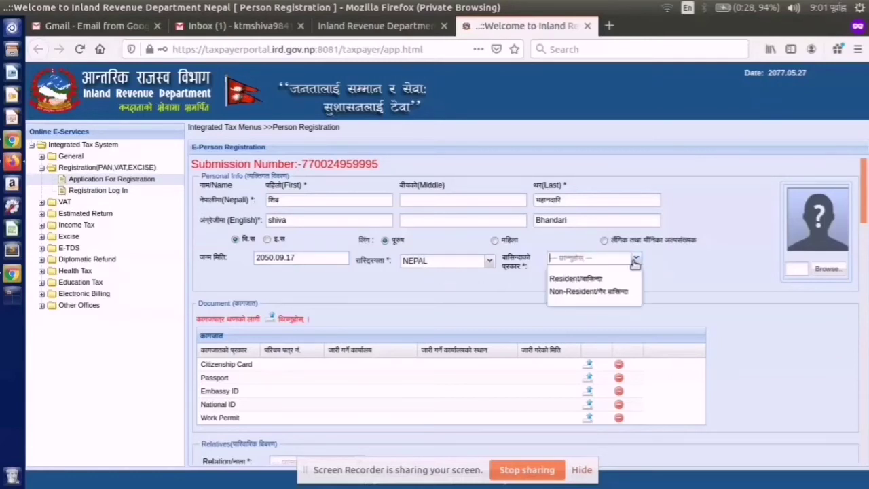
{"action": "left_click", "coordinate": [617, 282]}
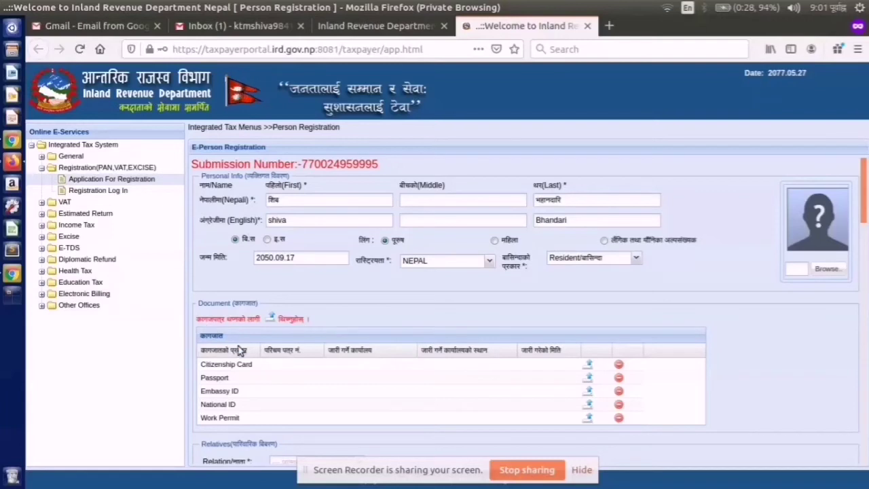
{"action": "left_click", "coordinate": [588, 369]}
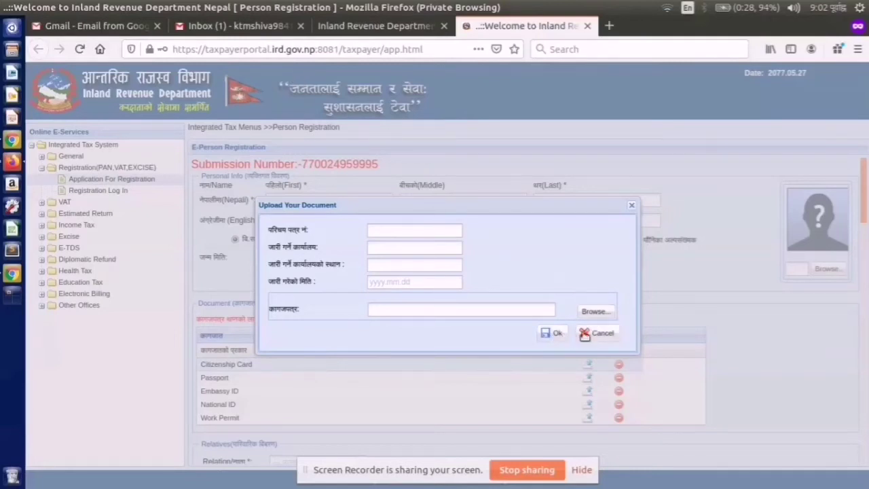
{"action": "left_click", "coordinate": [596, 333]}
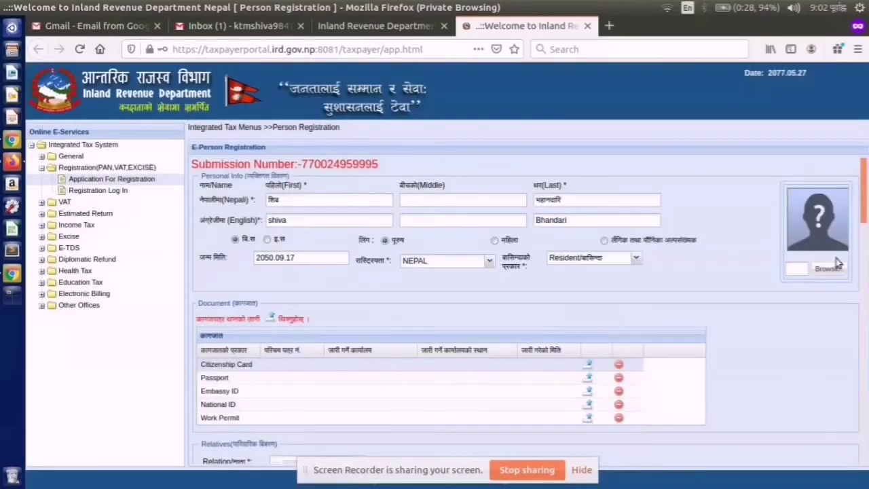
- Choose बाजे as the relative's relation; dismiss the missing-names warning after a premature Add
{"action": "left_click_drag", "start_coordinate": [864, 216], "coordinate": [866, 257]}
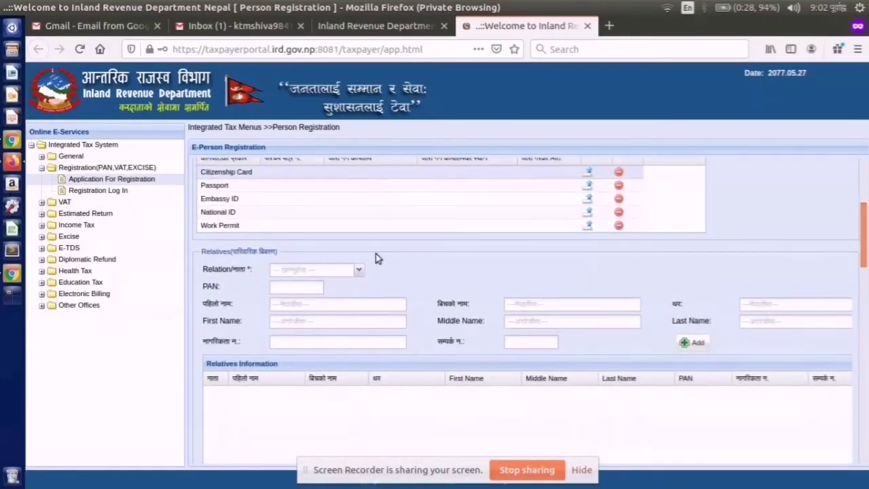
{"action": "left_click", "coordinate": [359, 271]}
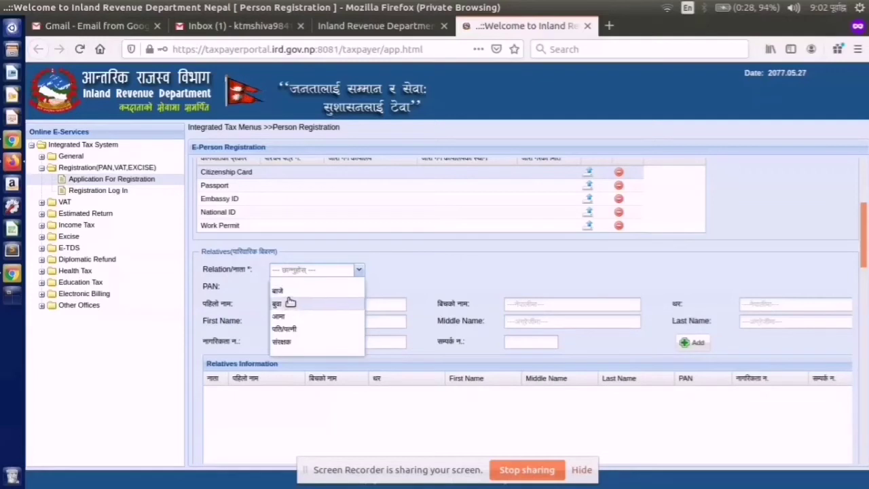
{"action": "left_click", "coordinate": [290, 294]}
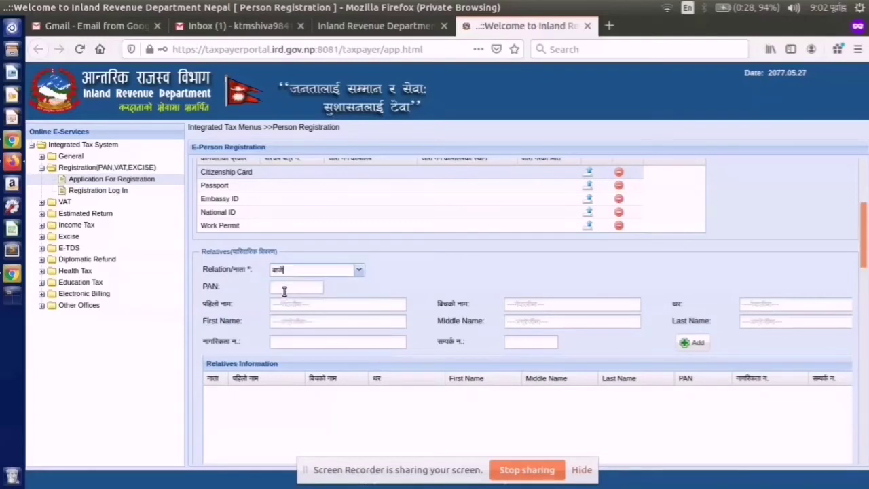
{"action": "left_click", "coordinate": [283, 306]}
{"action": "left_click", "coordinate": [563, 306]}
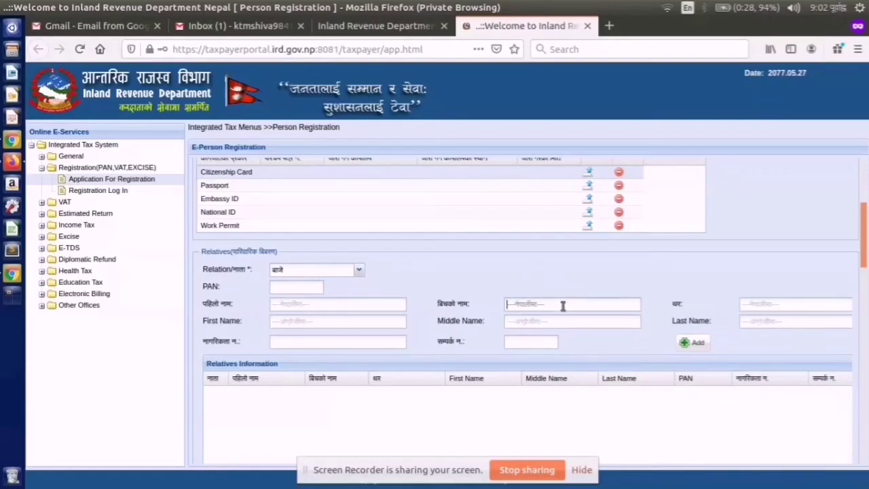
{"action": "left_click", "coordinate": [276, 319]}
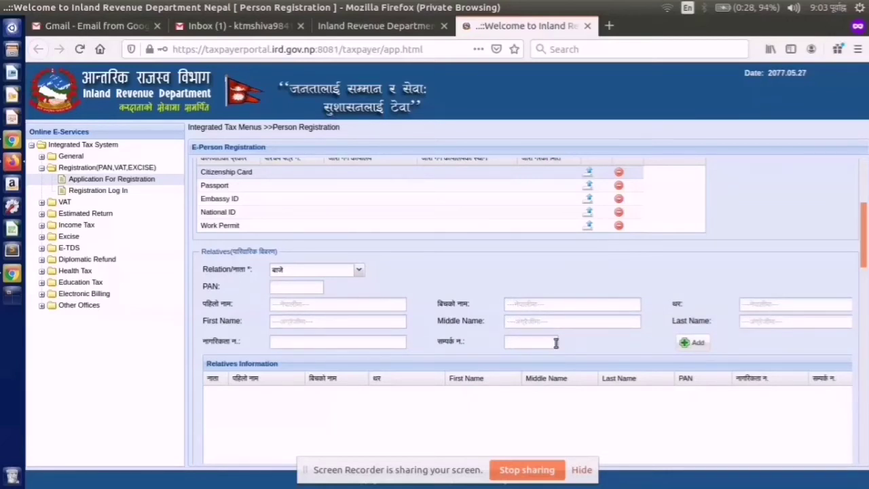
{"action": "left_click", "coordinate": [687, 342]}
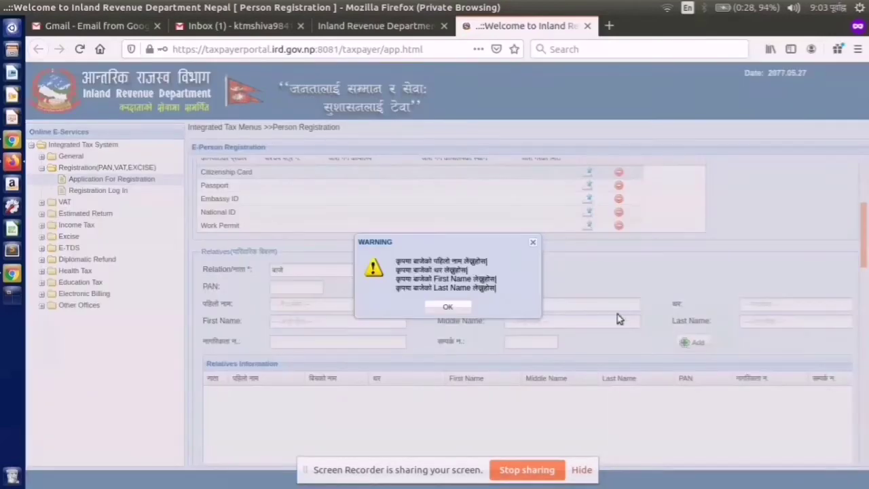
{"action": "left_click", "coordinate": [447, 307]}
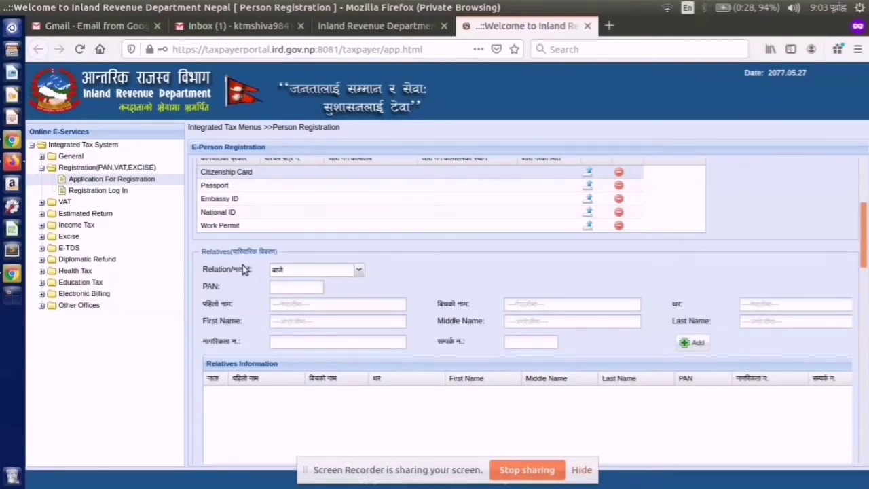
- Enter the grandfather's Nepali and English names and citizenship number, then add him
{"action": "left_click", "coordinate": [291, 305]}
{"action": "key", "text": "Tab"}
{"action": "key", "text": "Tab"}
{"action": "key", "text": "Tab"}
{"action": "type", "text": "shiva"}
{"action": "key", "text": "Tab"}
{"action": "key", "text": "Tab"}
{"action": "type", "text": "bhai"}
{"action": "left_click", "coordinate": [288, 343]}
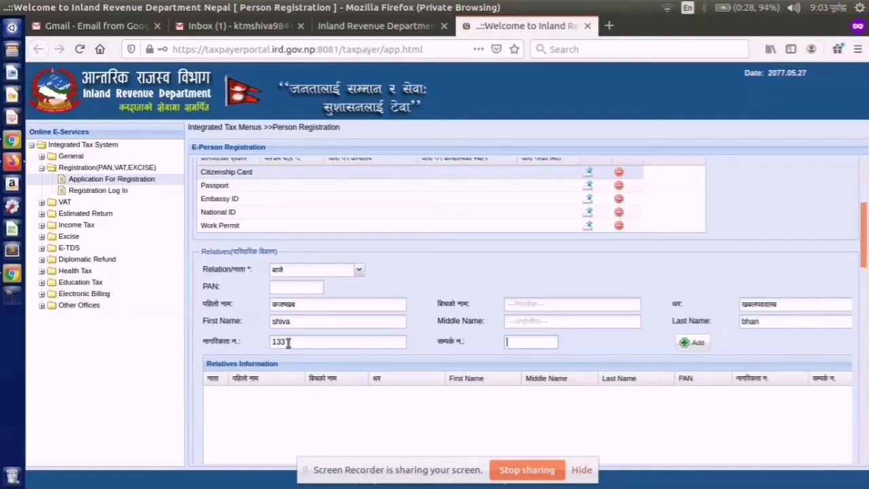
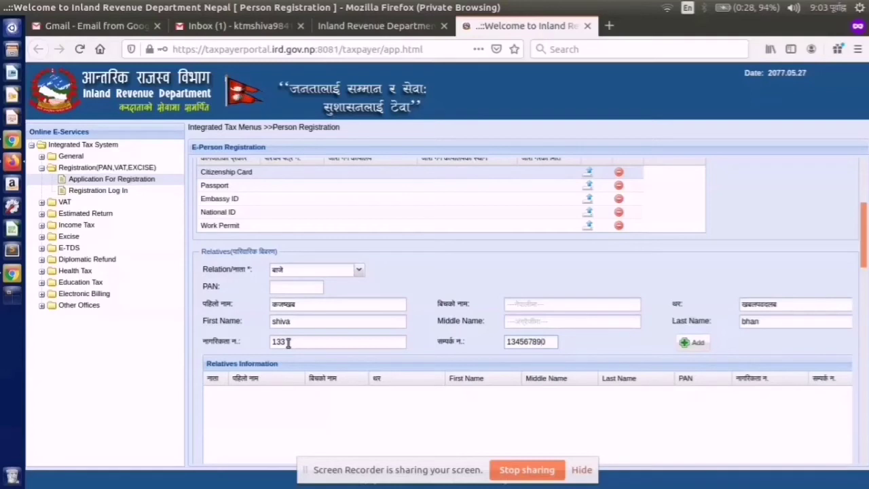
{"action": "left_click", "coordinate": [684, 343]}
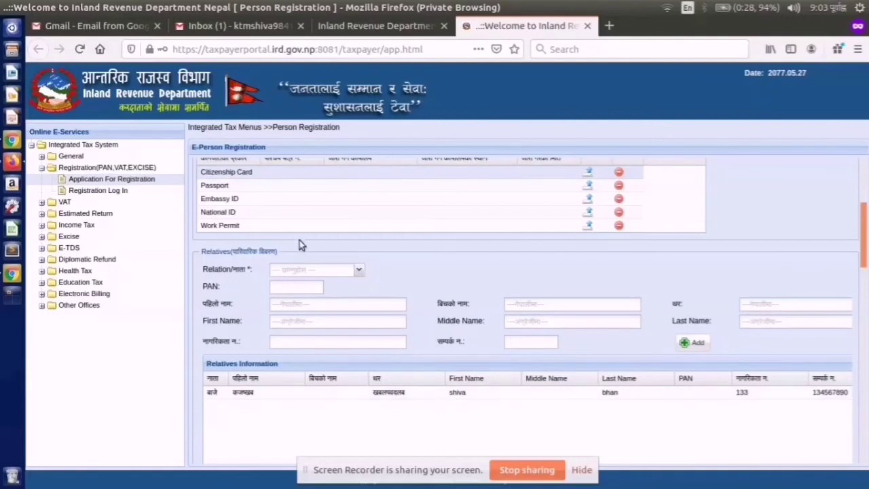
- Choose बुवा as the next relative's relation
{"action": "left_click", "coordinate": [299, 269]}
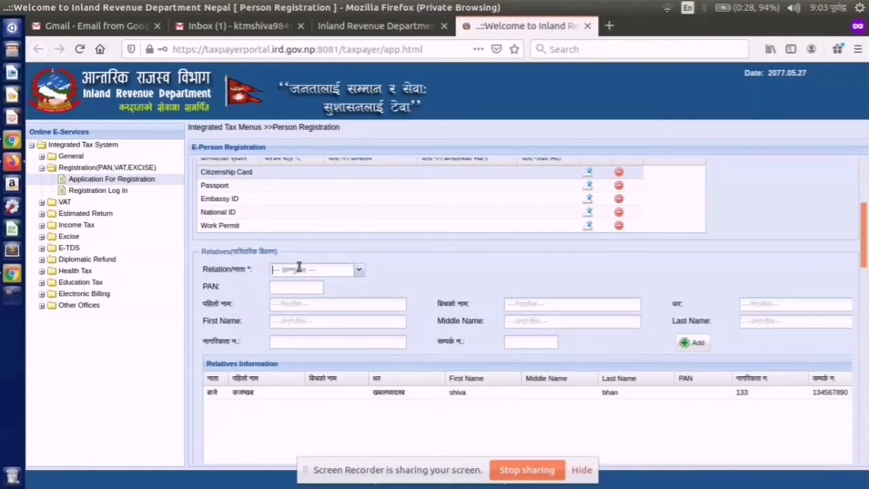
{"action": "left_click", "coordinate": [358, 271]}
{"action": "left_click", "coordinate": [326, 304]}
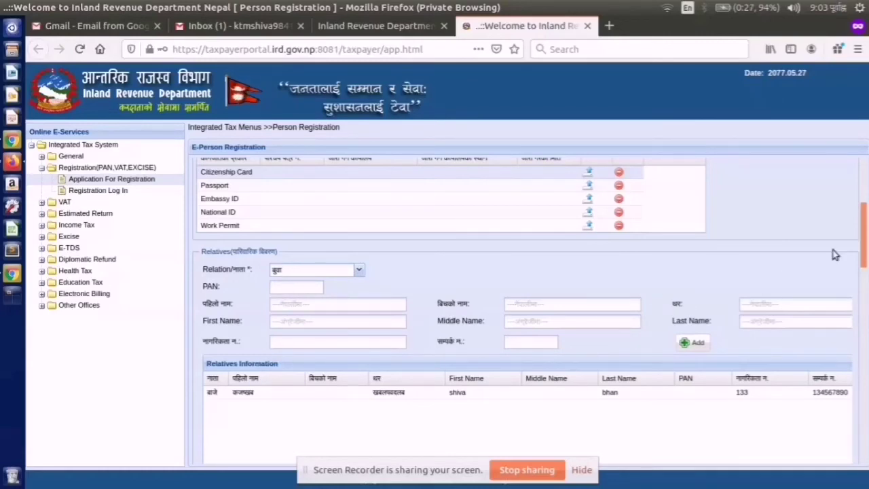
{"action": "left_click_drag", "start_coordinate": [864, 222], "coordinate": [865, 294]}
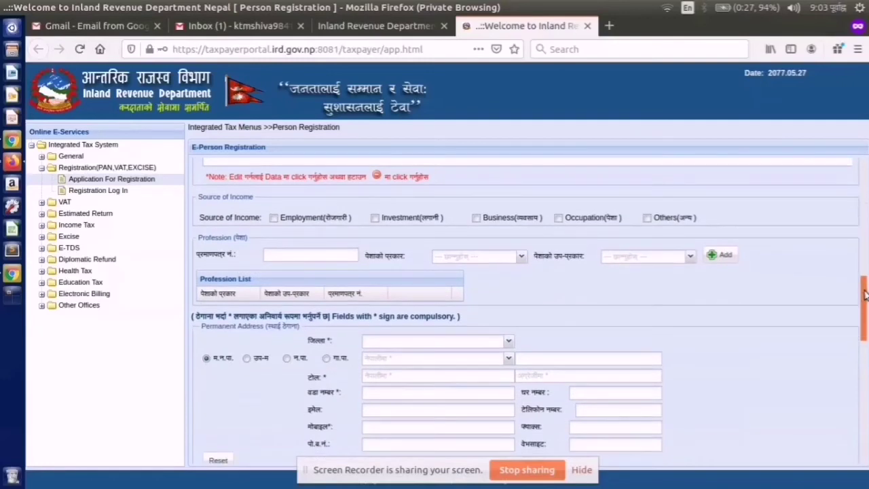
- Untick Employment as an income source and dismiss the 'Select District First' address warning
{"action": "left_click", "coordinate": [273, 218]}
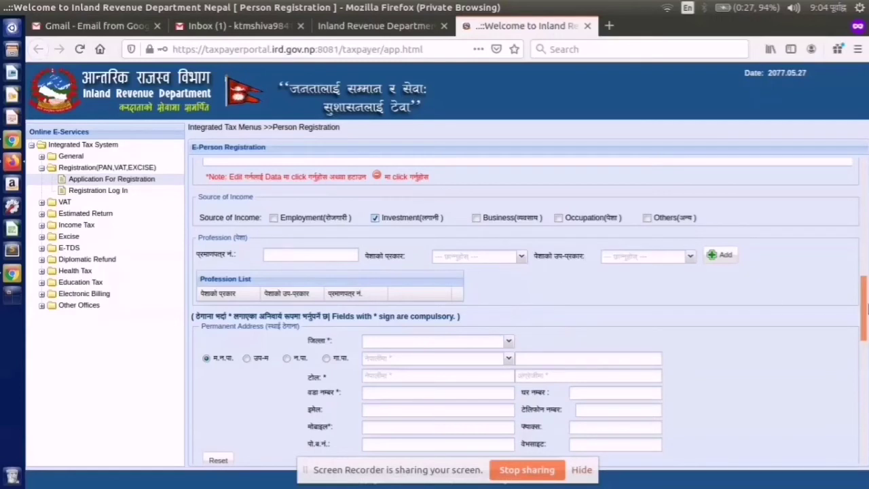
{"action": "left_click_drag", "start_coordinate": [867, 305], "coordinate": [865, 328]}
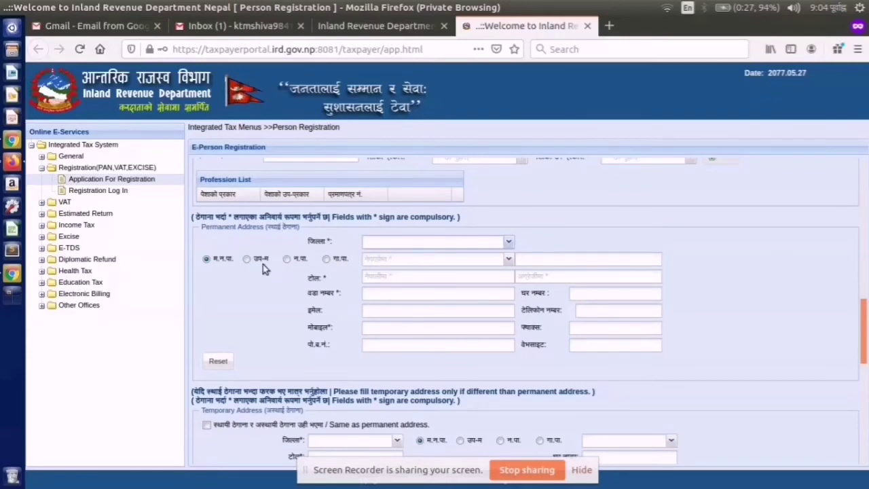
{"action": "key", "text": "alt+Down"}
{"action": "left_click", "coordinate": [252, 299]}
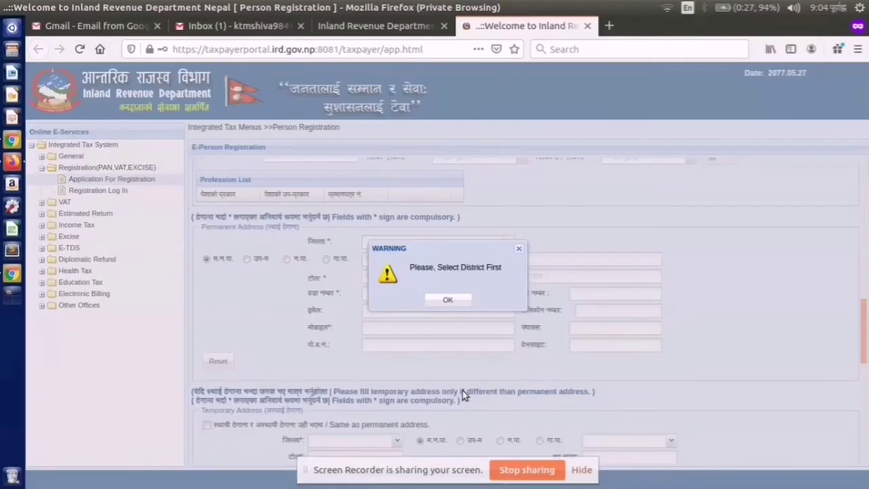
{"action": "left_click", "coordinate": [518, 250]}
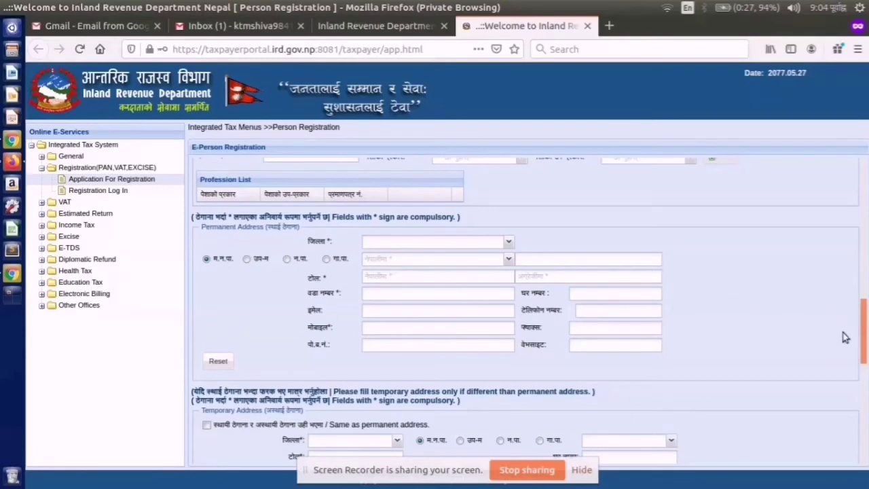
{"action": "left_click_drag", "start_coordinate": [864, 326], "coordinate": [867, 411]}
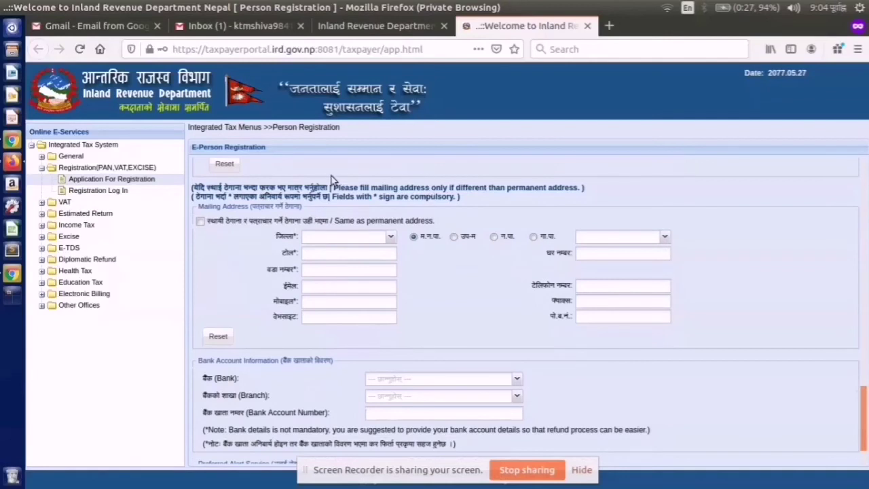
- Select Email and SMS as Preferred Alert Services, dismissing the missing-email warning
{"action": "left_click_drag", "start_coordinate": [865, 418], "coordinate": [866, 435]}
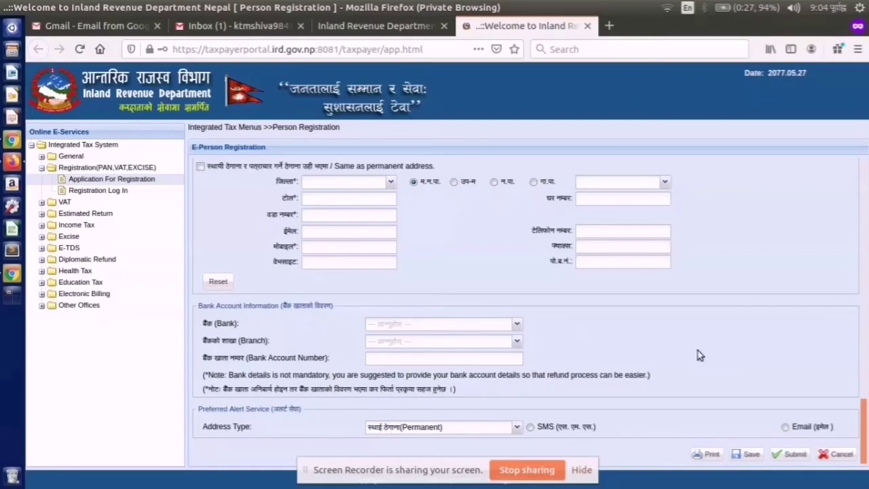
{"action": "left_click", "coordinate": [784, 427]}
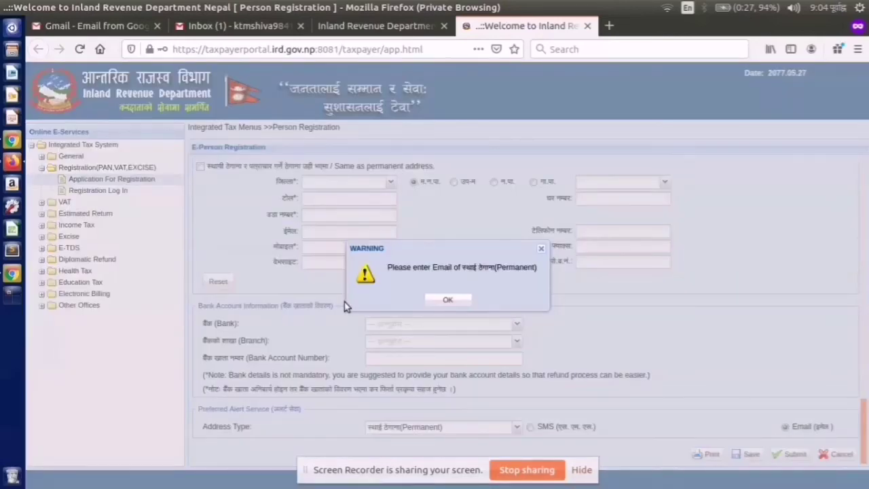
{"action": "left_click", "coordinate": [427, 299]}
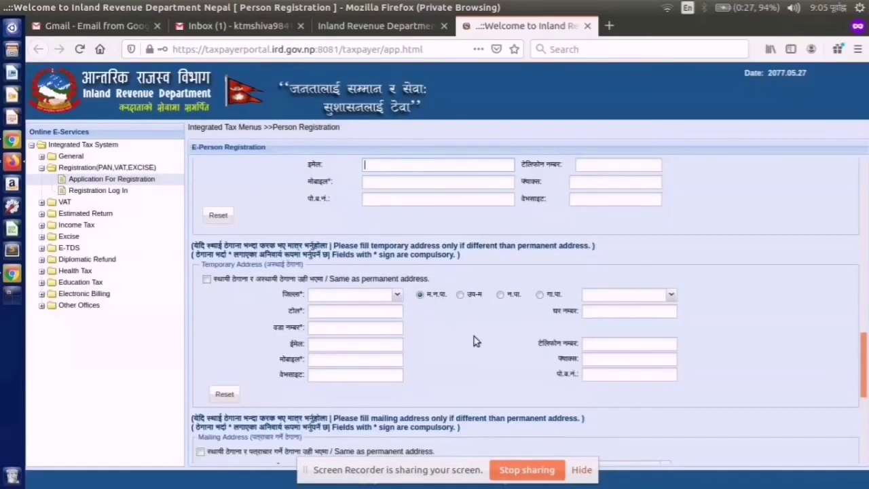
{"action": "left_click_drag", "start_coordinate": [861, 358], "coordinate": [861, 426]}
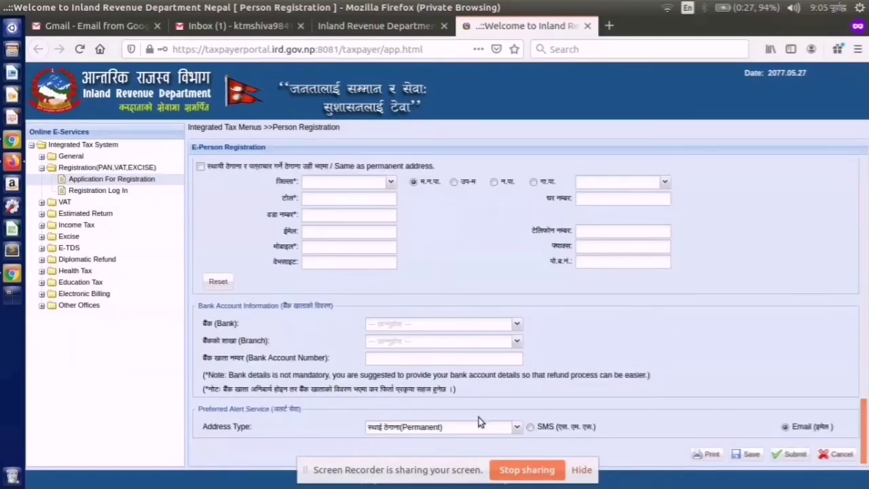
{"action": "left_click", "coordinate": [531, 427]}
- Scroll to the form's top and select the Submission Number digits to copy them
{"action": "scroll", "coordinate": [866, 311], "scroll_direction": "up", "scroll_amount": 4}
{"action": "left_click_drag", "start_coordinate": [866, 311], "coordinate": [848, 161]}
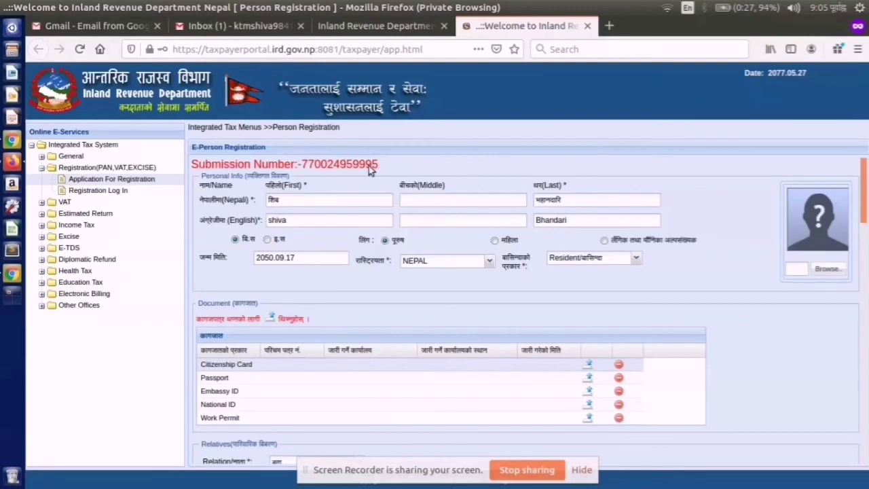
{"action": "left_click_drag", "start_coordinate": [376, 165], "coordinate": [302, 168]}
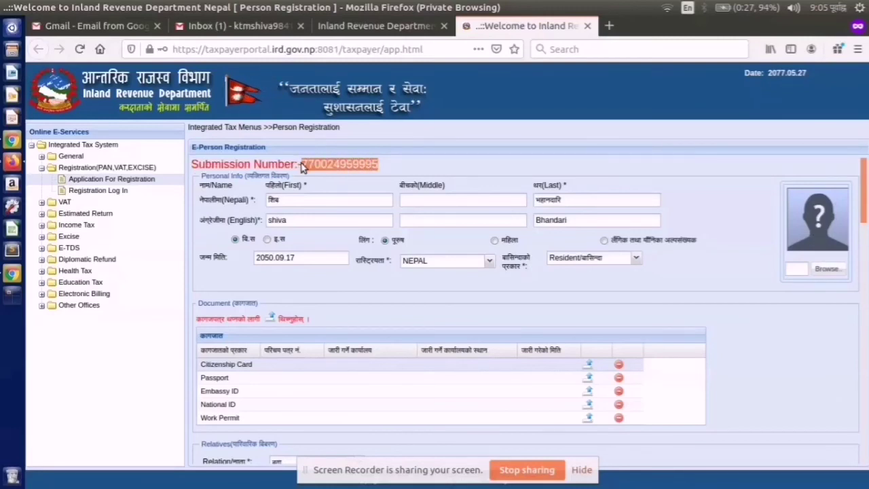
{"action": "left_click", "coordinate": [335, 176]}
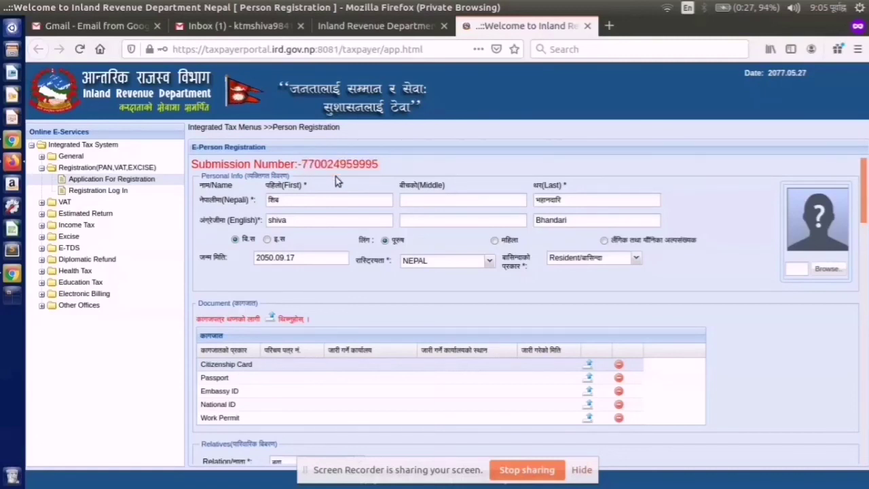